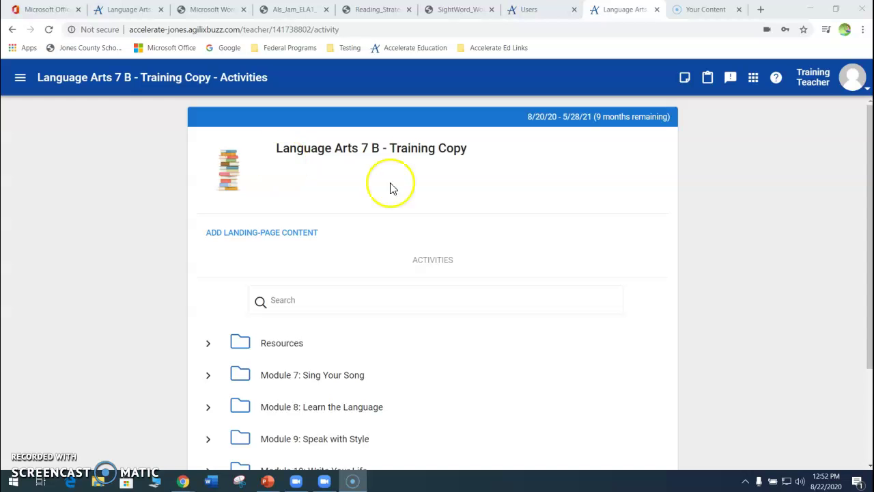
# - Review the activities inside Module 8: Learn the Language, both expanded in the course list and as an opened folder
pyautogui.scroll(-2, 576, 287)
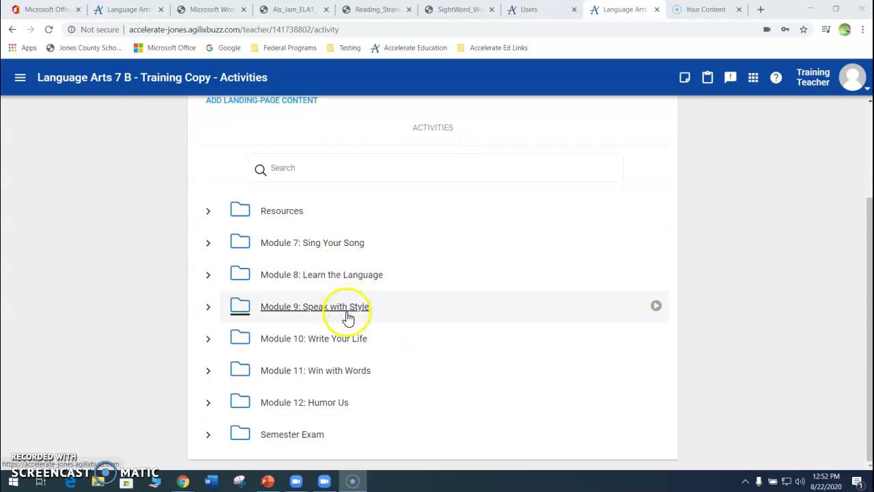
pyautogui.click(209, 277)
pyautogui.scroll(-1, 470, 337)
pyautogui.scroll(-6, 470, 337)
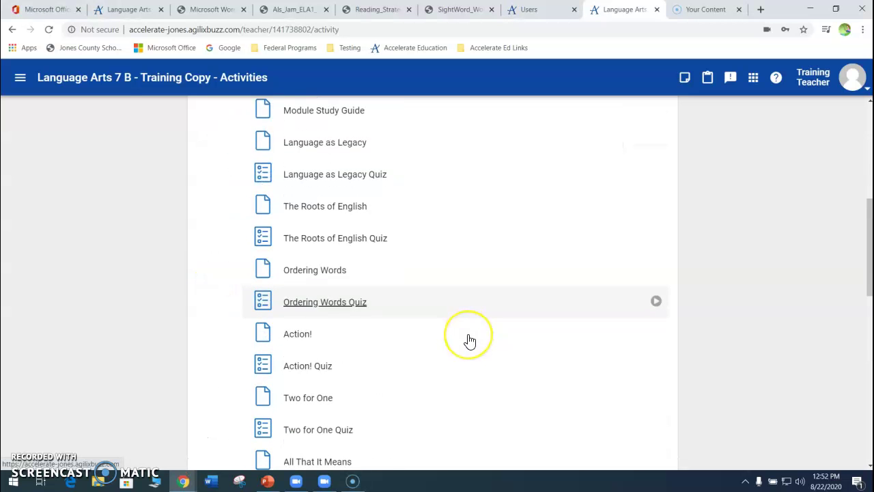
pyautogui.scroll(6, 468, 340)
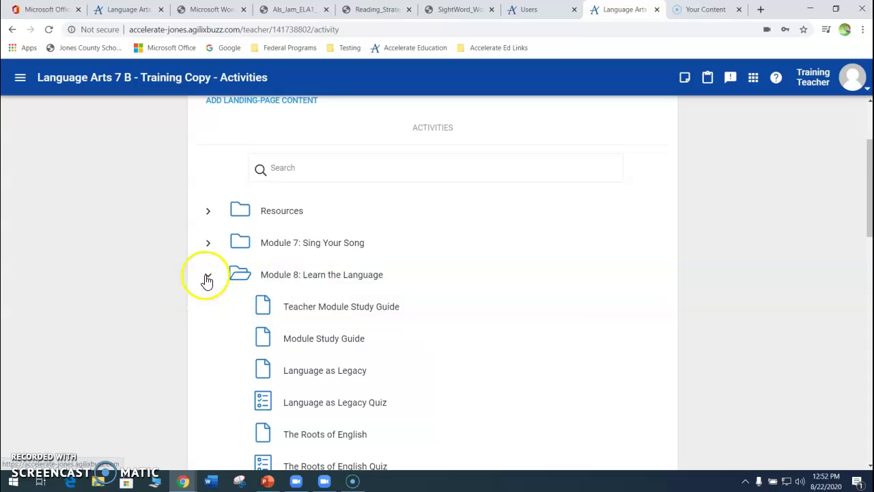
pyautogui.click(208, 274)
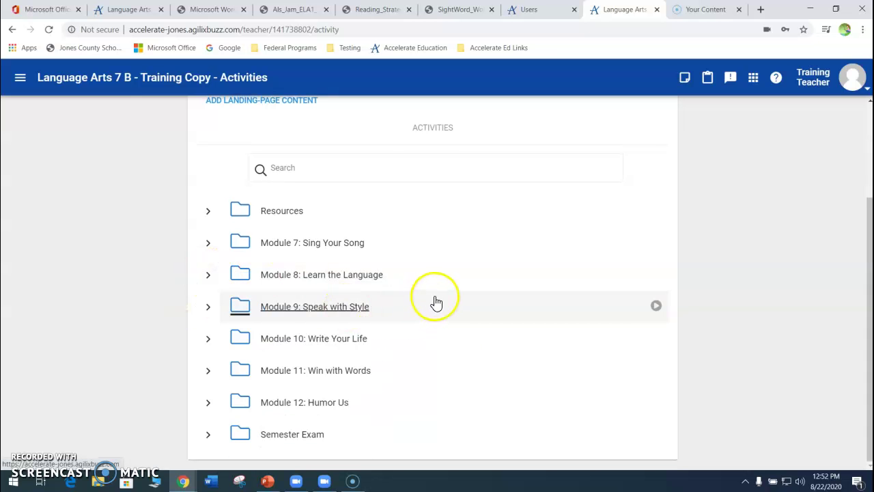
pyautogui.click(335, 279)
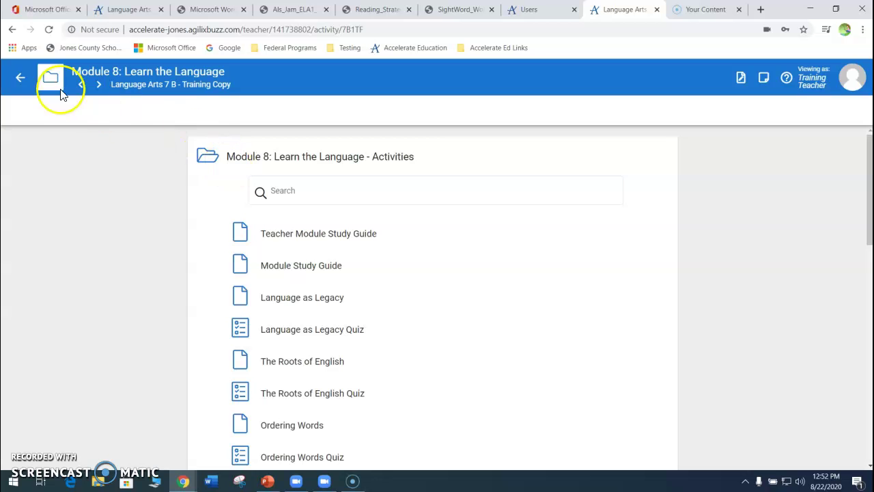
pyautogui.click(18, 81)
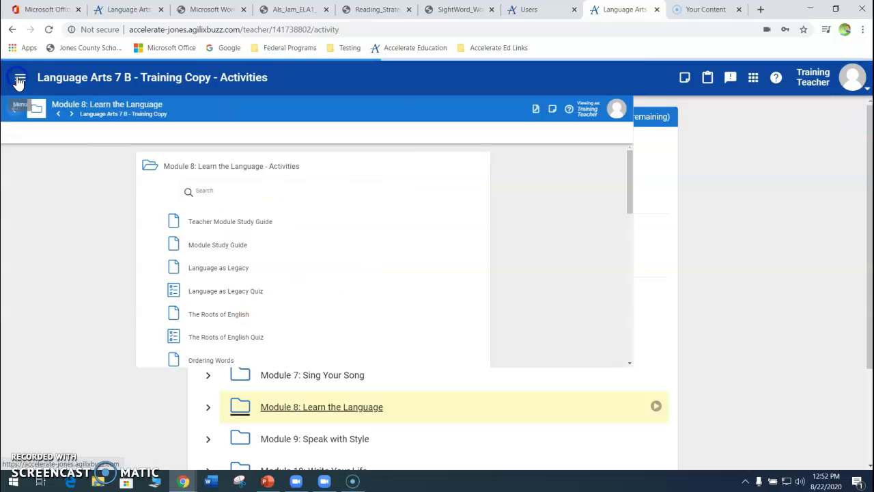
pyautogui.scroll(-2, 392, 410)
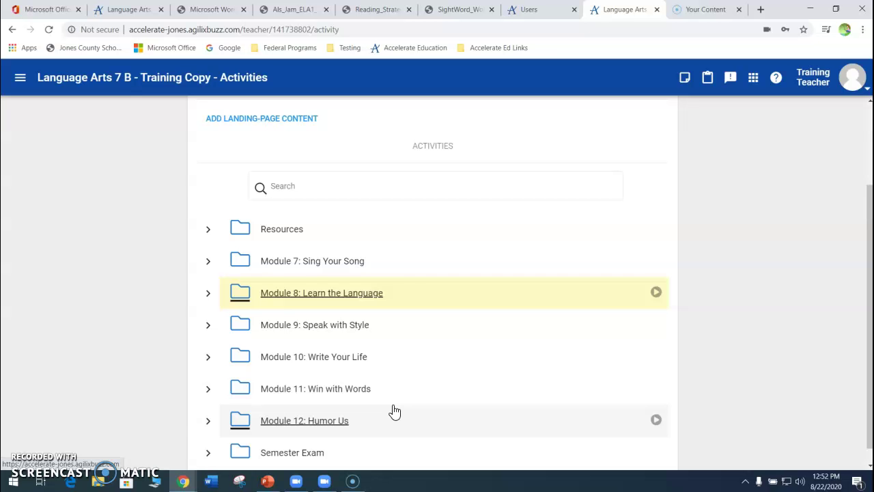
# - Open the course Editor and inspect the Module 8: Learn the Language folder in the syllabus
pyautogui.click(20, 78)
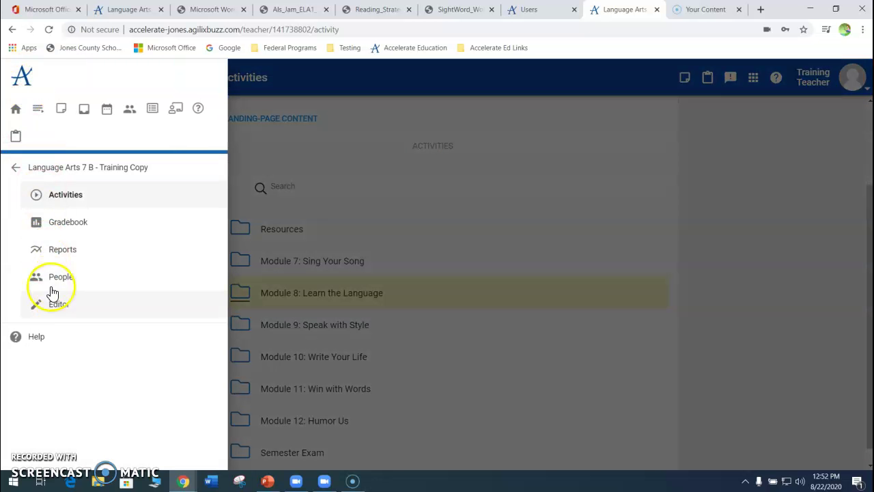
pyautogui.click(61, 305)
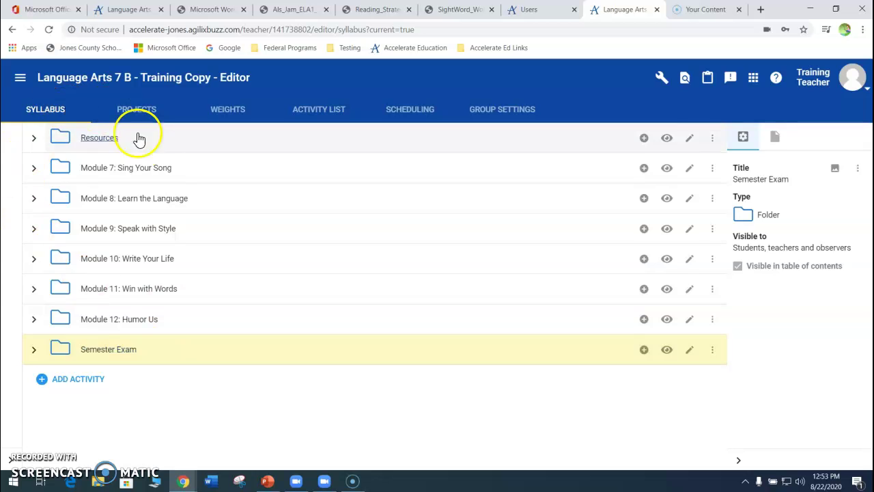
pyautogui.click(36, 202)
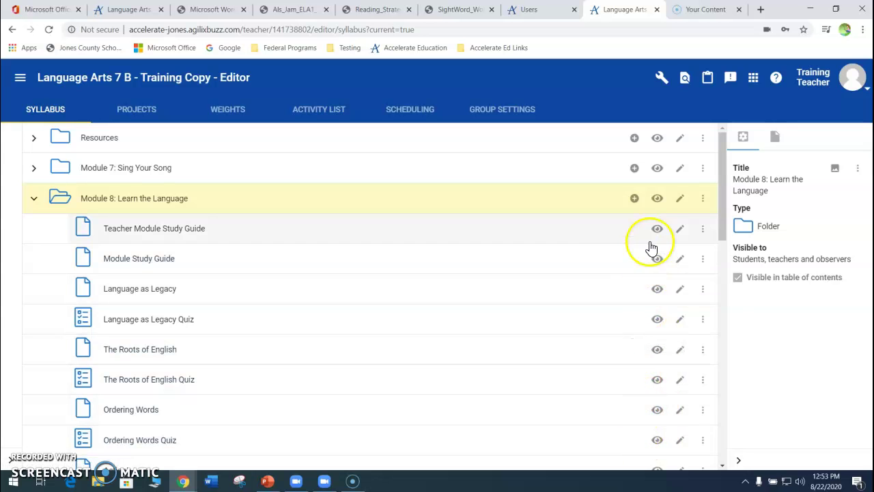
pyautogui.click(35, 199)
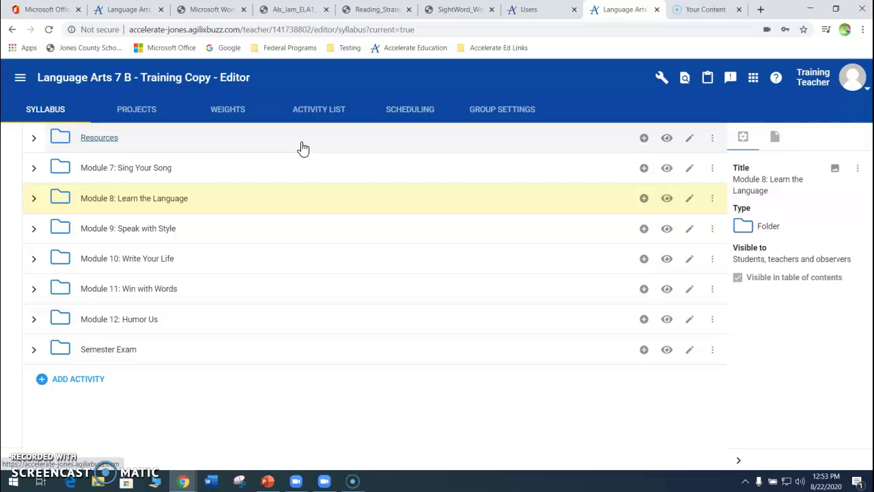
pyautogui.click(177, 204)
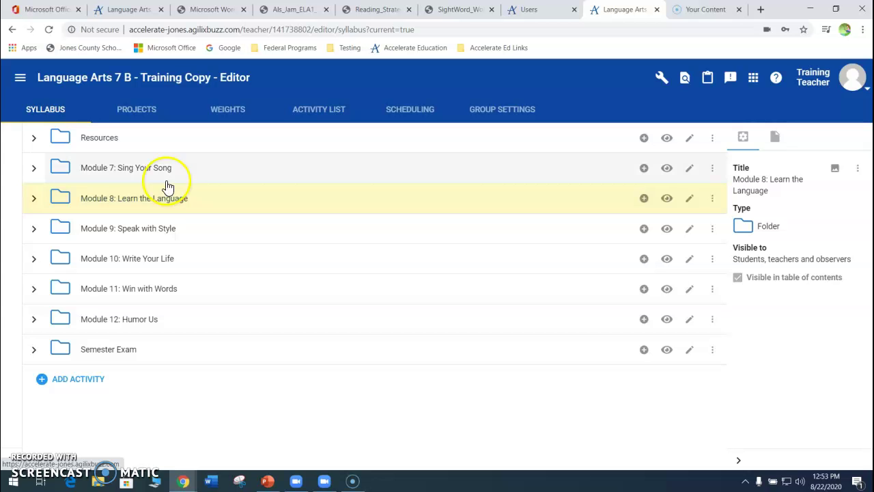
# - Hide Modules 7, 9, 10, 11 and 12 and the Semester Exam folder from students in the syllabus
pyautogui.click(667, 172)
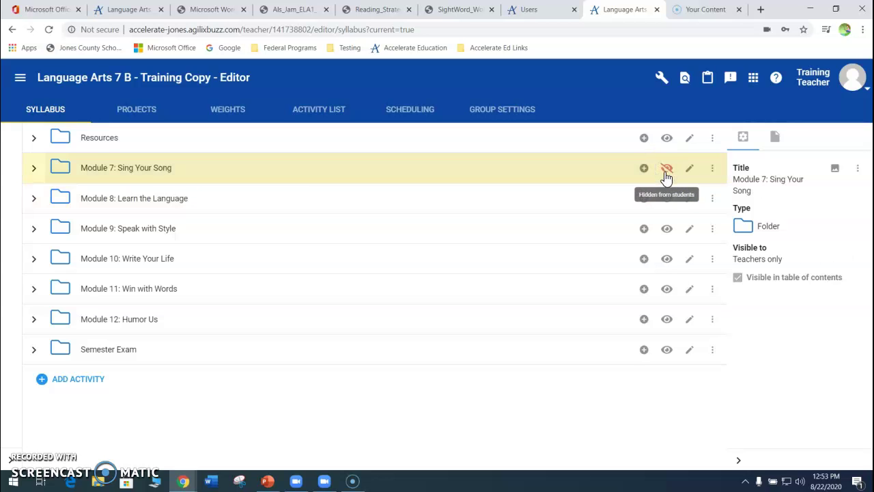
pyautogui.click(683, 179)
pyautogui.click(668, 177)
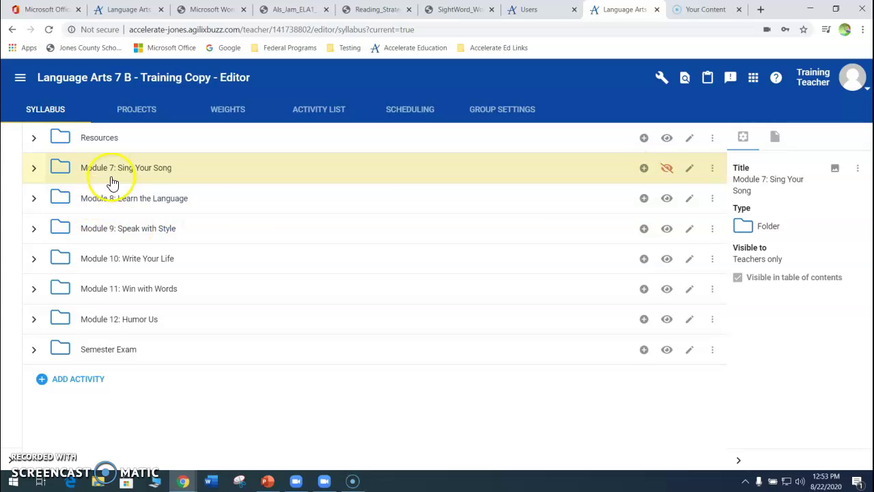
pyautogui.click(664, 228)
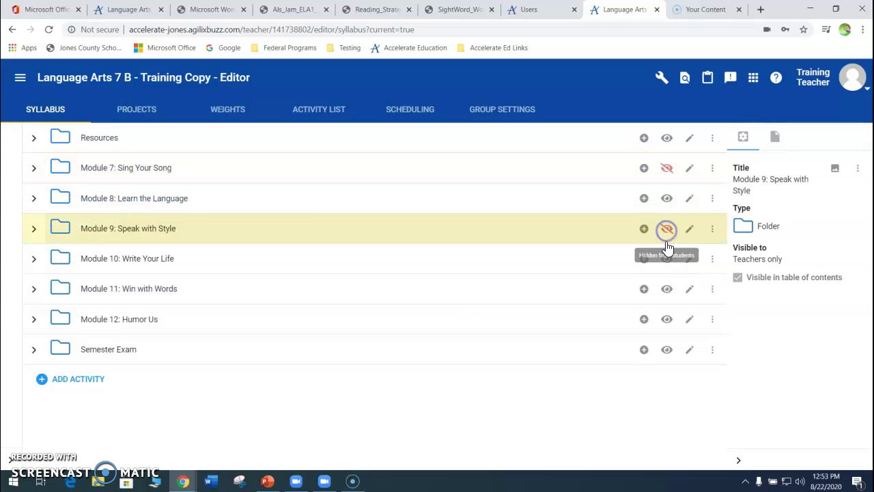
pyautogui.click(664, 258)
pyautogui.click(665, 294)
pyautogui.click(666, 322)
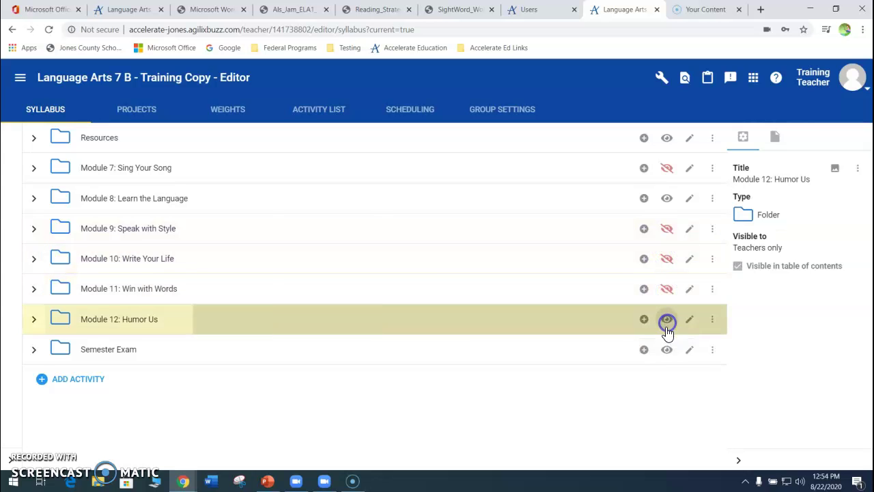
pyautogui.click(667, 349)
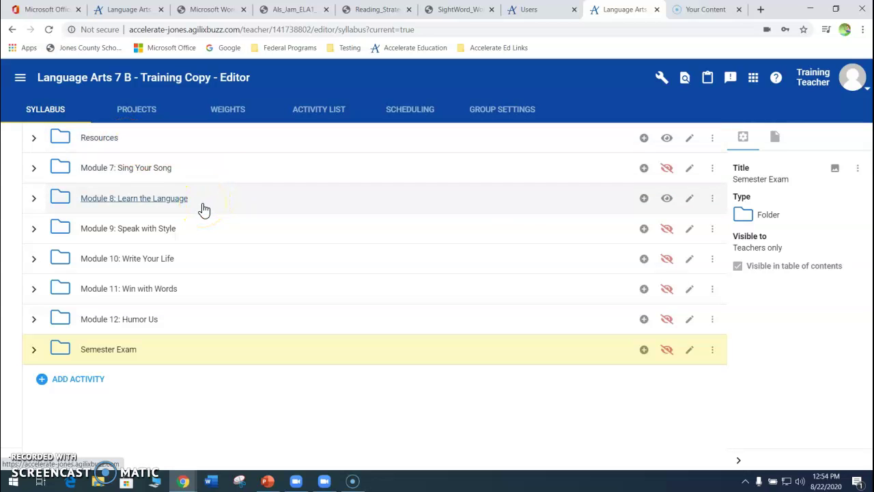
# - In Module 8, hide Language as Legacy Quiz, The Roots of English and The Roots of English Quiz from students
pyautogui.click(120, 204)
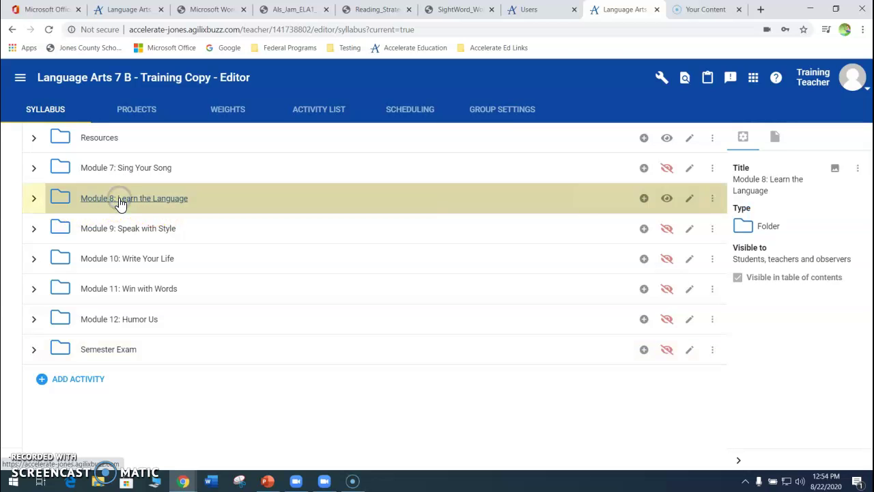
pyautogui.click(35, 198)
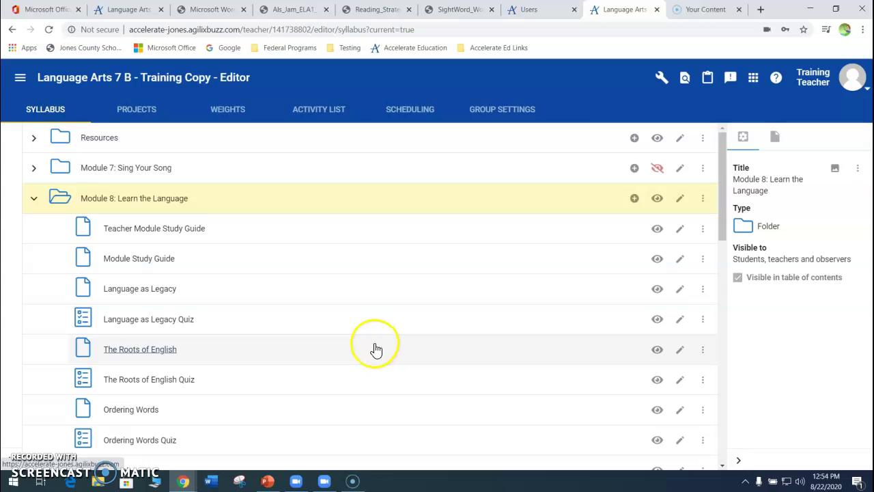
pyautogui.click(657, 321)
pyautogui.click(657, 349)
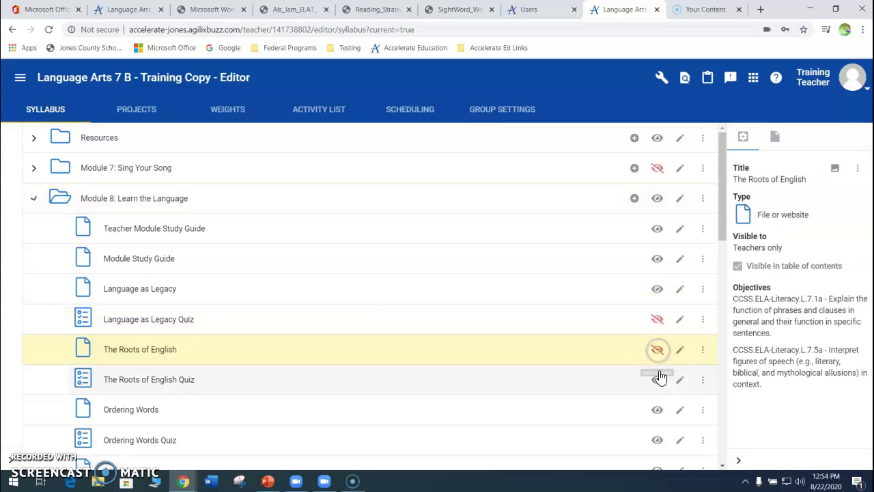
pyautogui.click(657, 380)
pyautogui.scroll(-2, 540, 365)
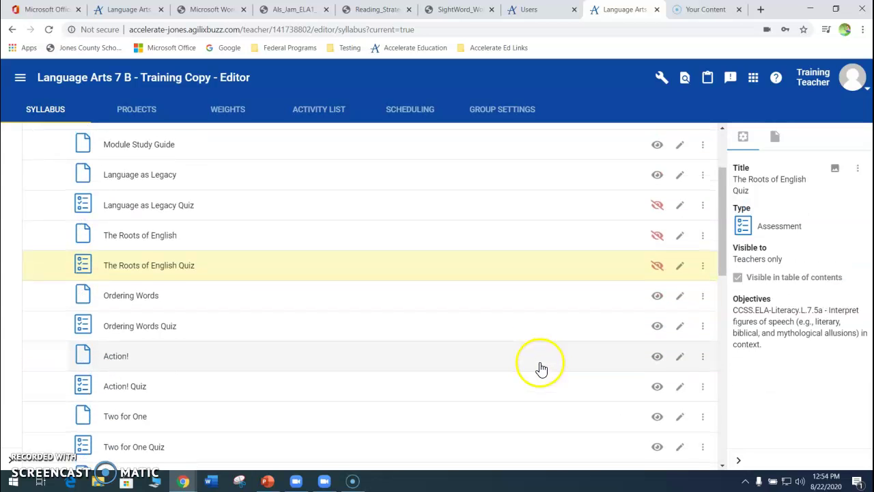
pyautogui.scroll(2, 541, 370)
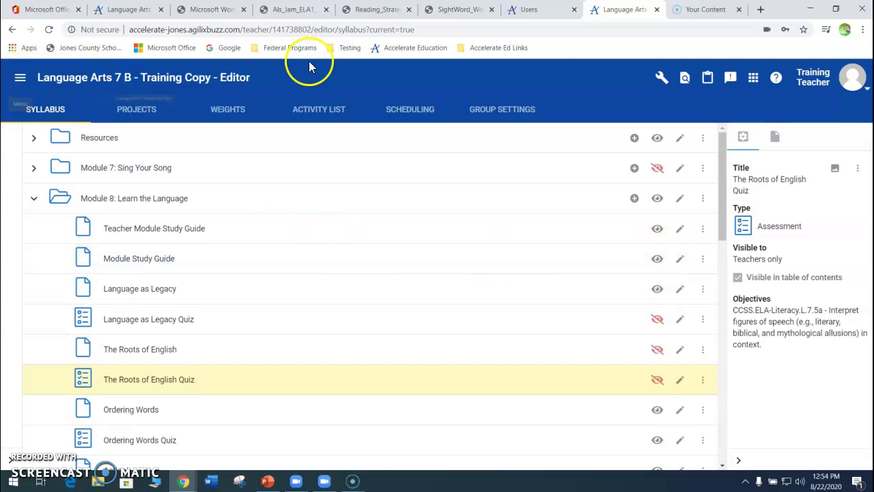
# - Log out of the teacher account and log in with the training student's username and account password
pyautogui.click(864, 96)
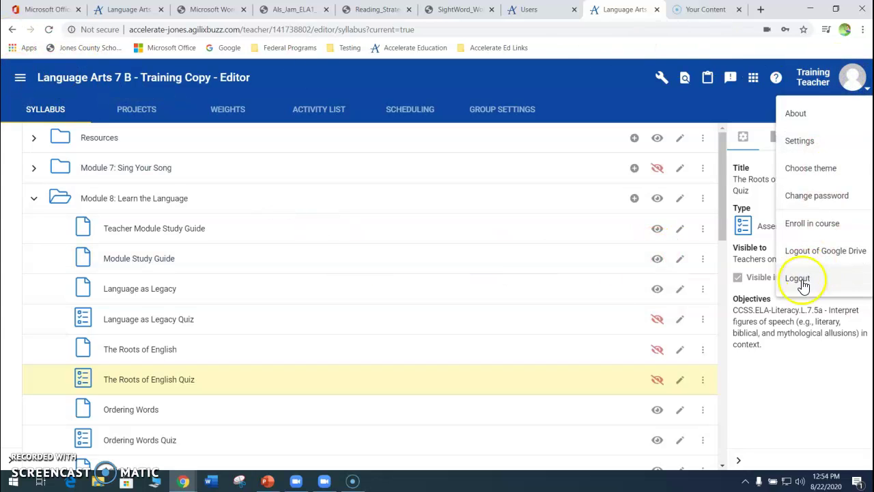
pyautogui.click(804, 280)
pyautogui.click(658, 80)
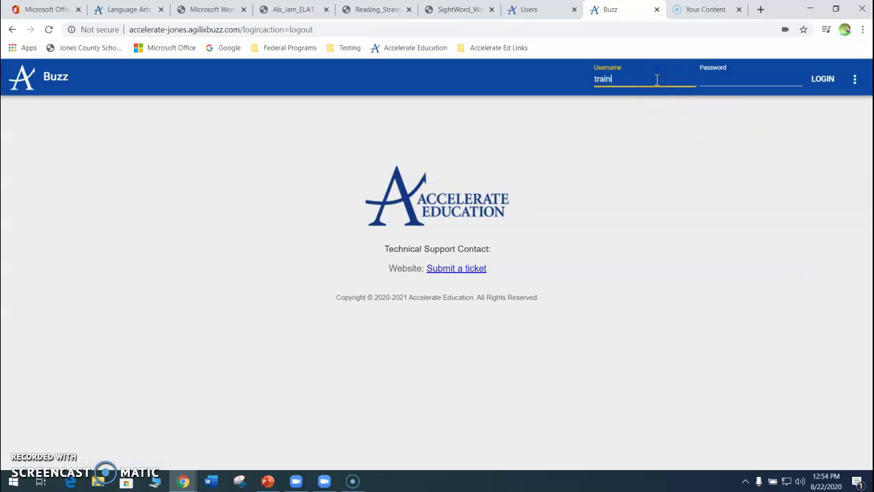
pyautogui.press('Tab')
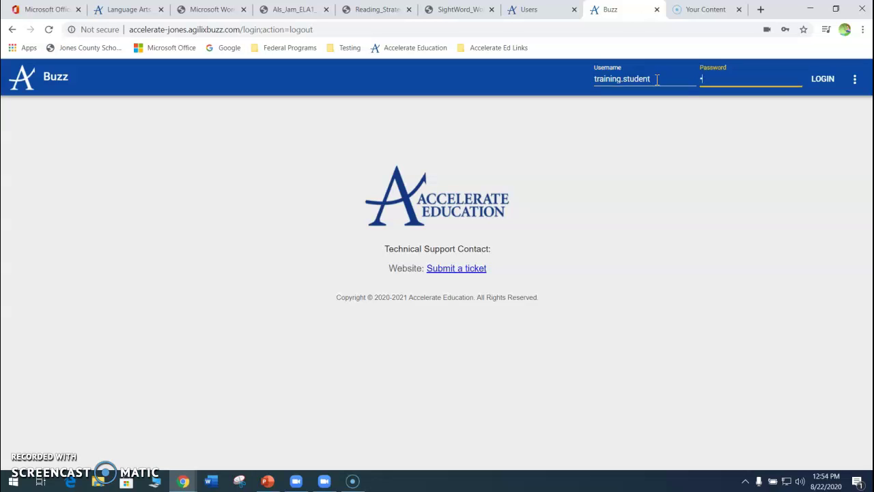
pyautogui.press('Return')
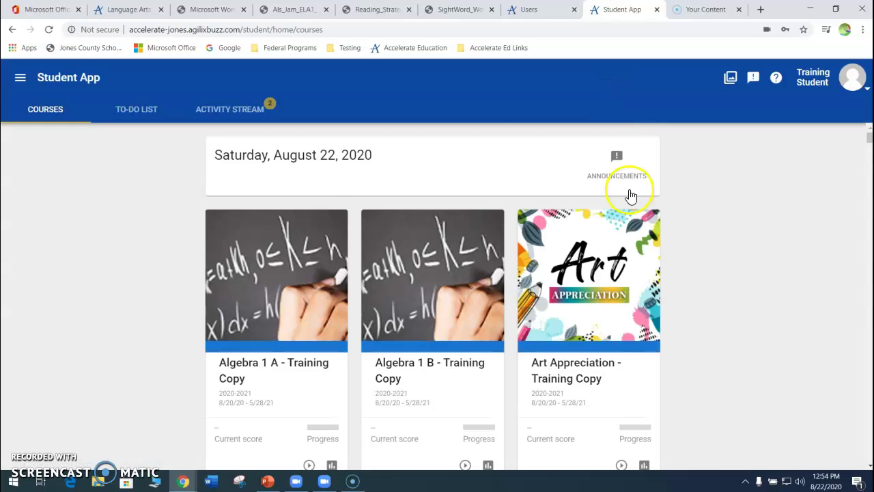
# - Open the Language Arts 7 B - Training Copy course from the student's course list
pyautogui.scroll(-20, 631, 197)
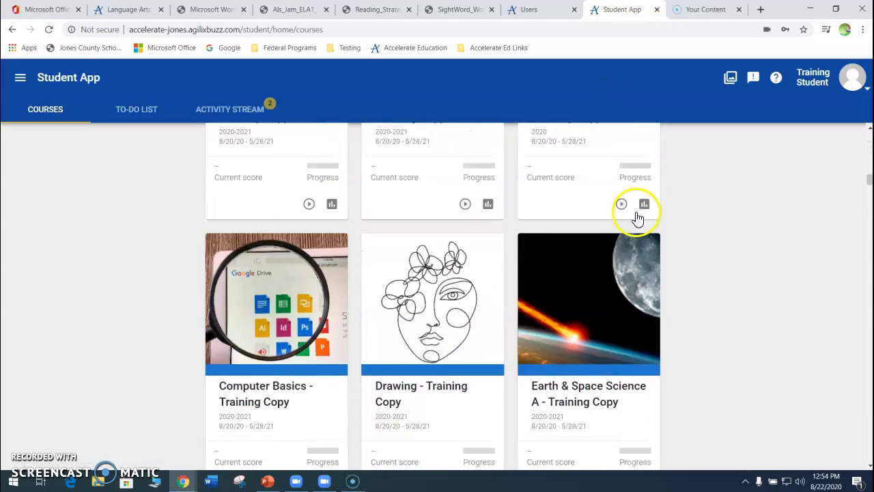
pyautogui.scroll(-20, 637, 217)
pyautogui.scroll(-8, 628, 232)
pyautogui.click(308, 317)
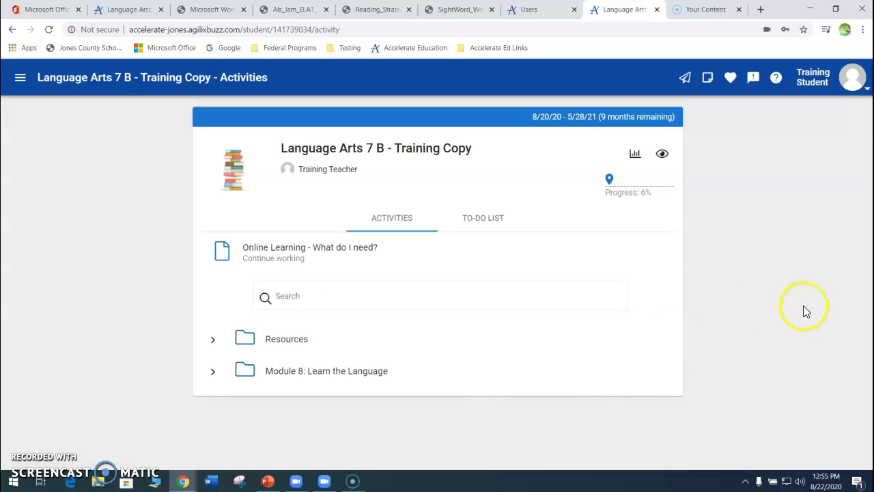
# - Check the Module 8: Learn the Language folder as a student and return to the course activities
pyautogui.click(338, 374)
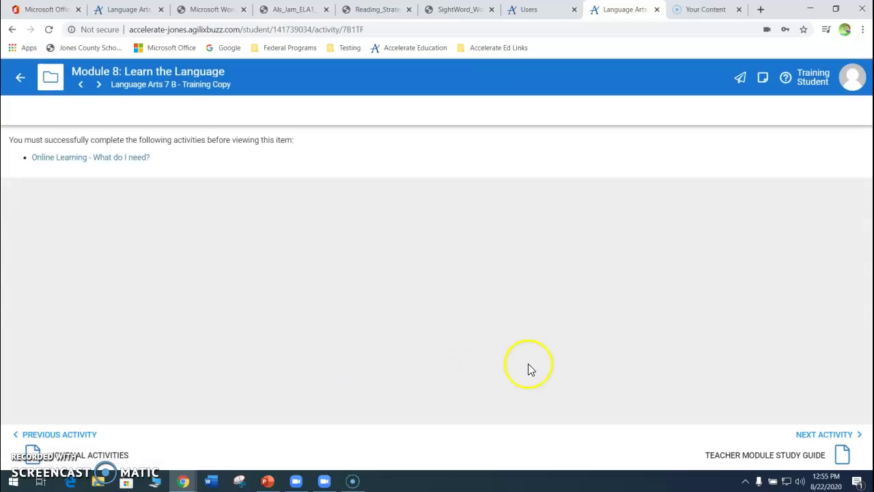
pyautogui.click(21, 78)
pyautogui.click(382, 256)
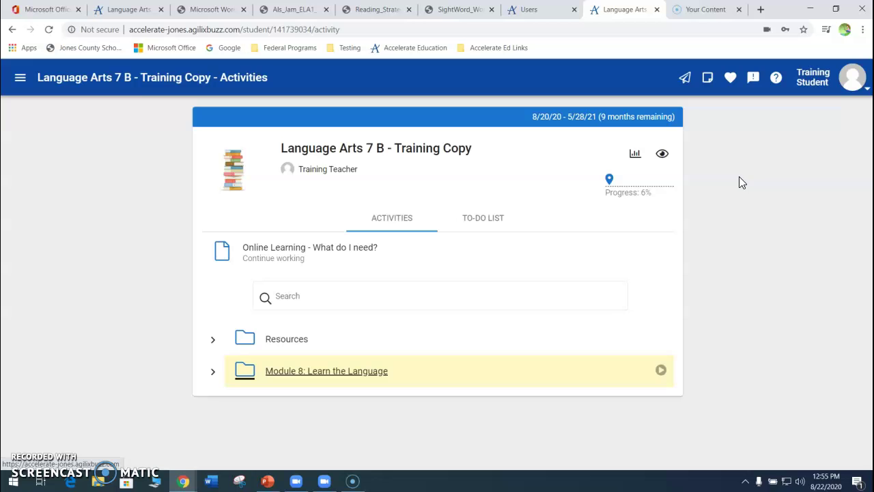
# - Log out of the training student account
pyautogui.click(847, 86)
pyautogui.click(798, 254)
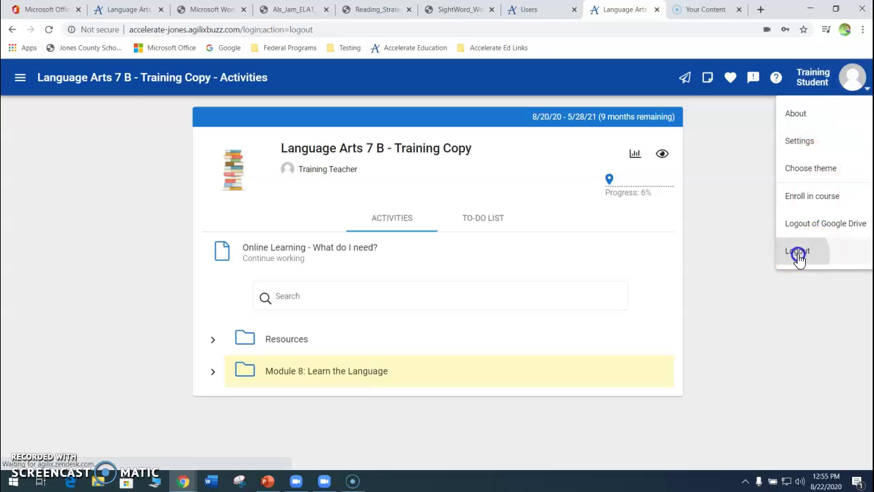